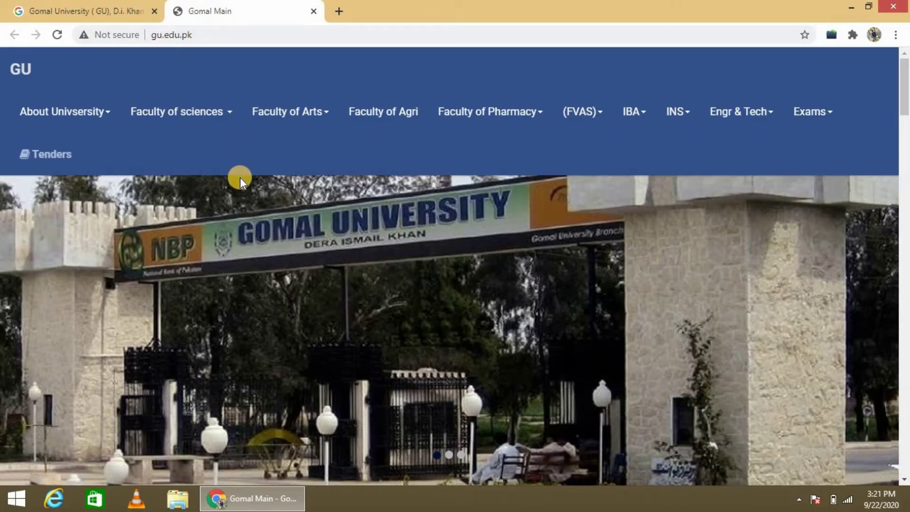
Step: Open the online application page from the revised BS/M.Phil/Ph.D. Fall 2020 admissions notice in the latest news
scroll(240, 177, "down", 7)
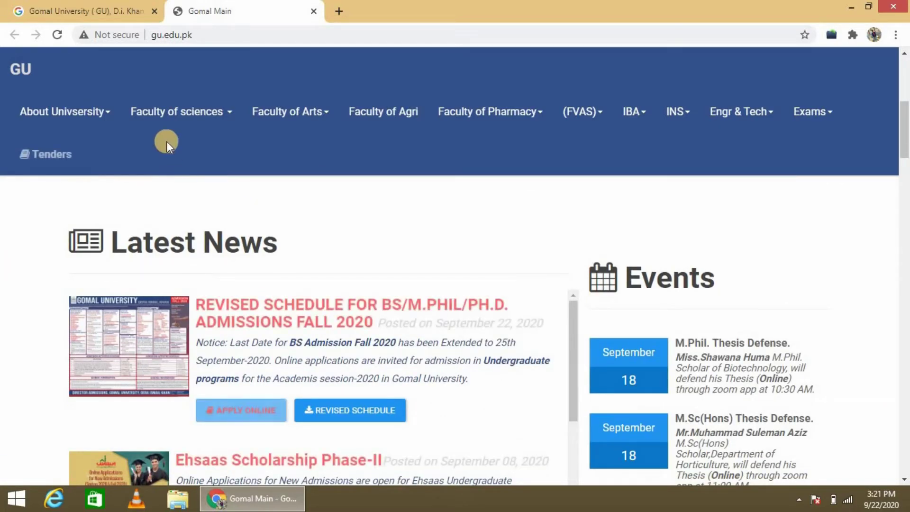
left_click(108, 115)
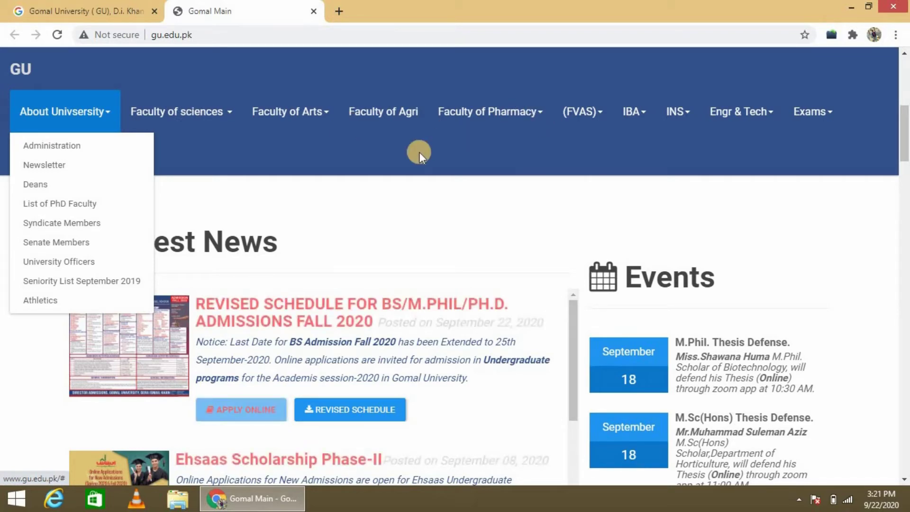
scroll(397, 173, "down", 1)
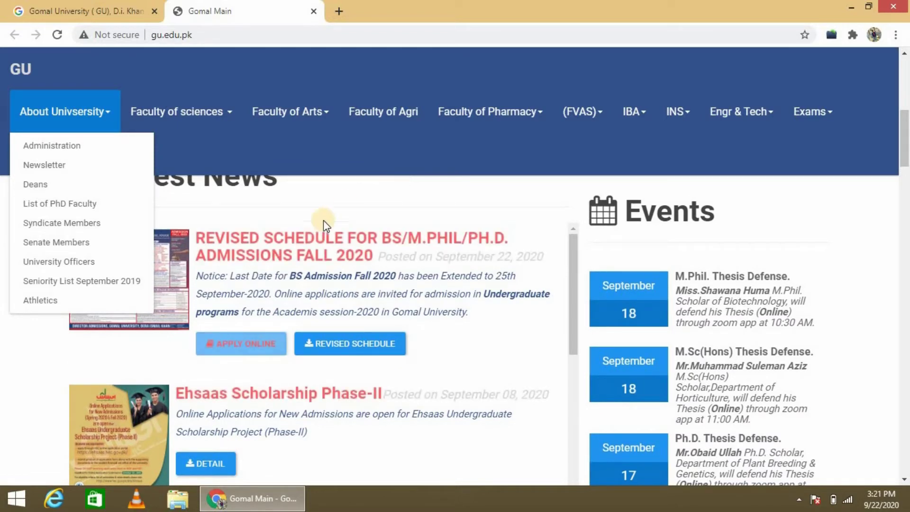
scroll(320, 232, "down", 5)
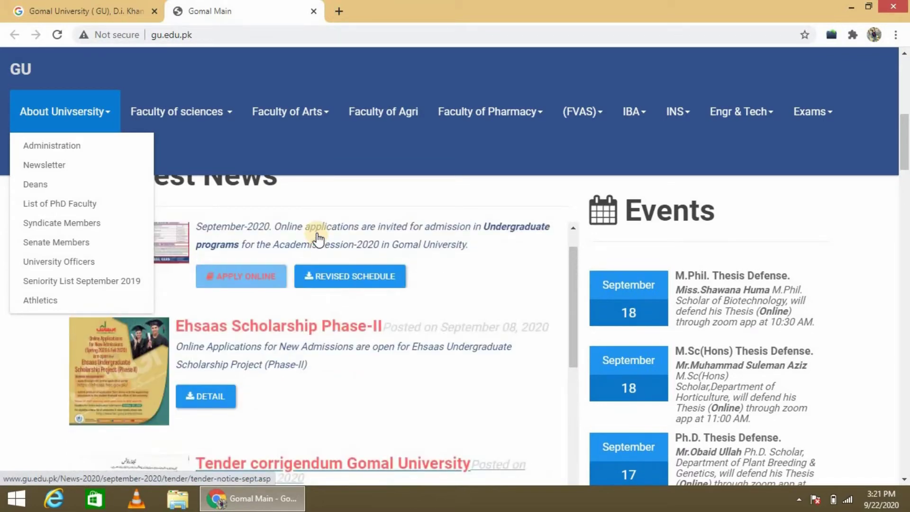
scroll(275, 279, "up", 2)
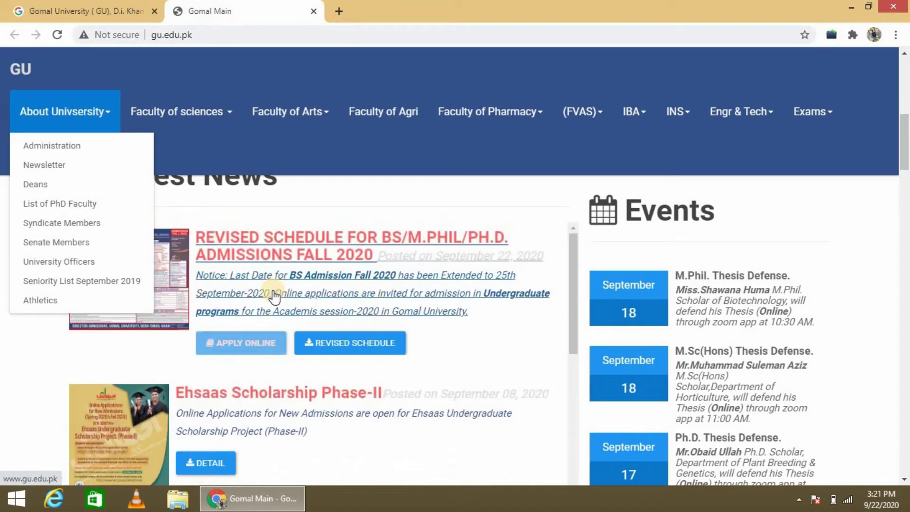
scroll(273, 296, "down", 2)
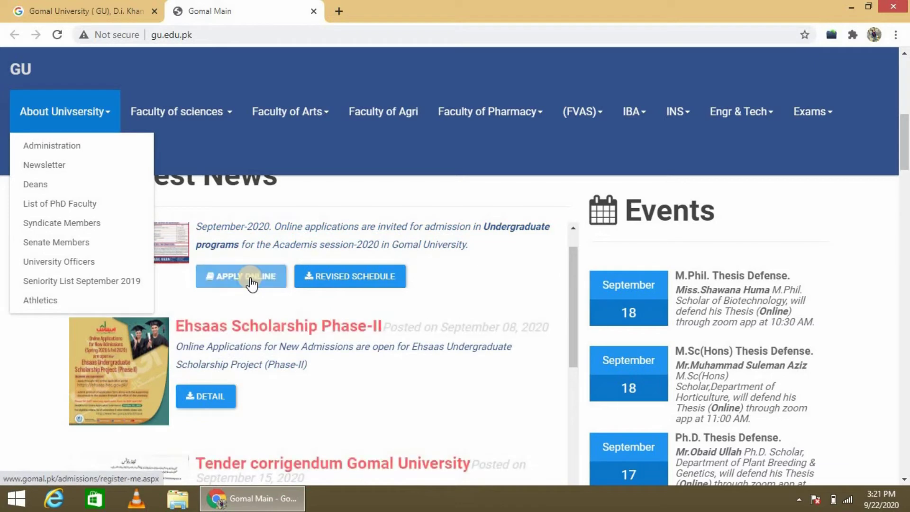
left_click(252, 282)
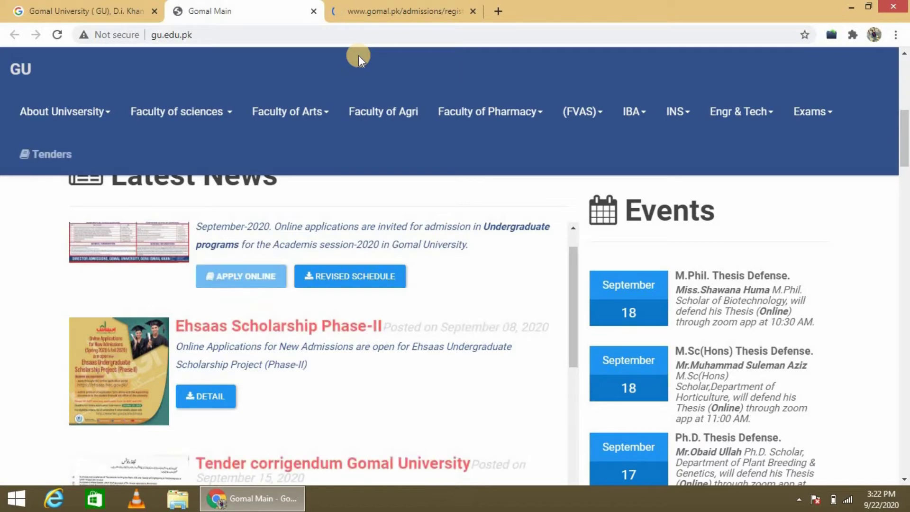
left_click(356, 6)
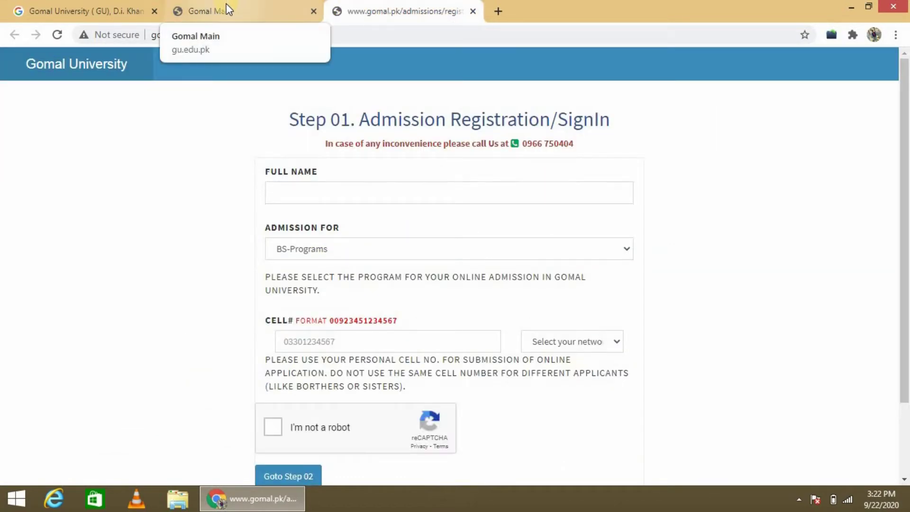
Step: Fill in the registration form with the applicant's full name and cell number, and choose BS-Programs as the admission type
left_click(367, 186)
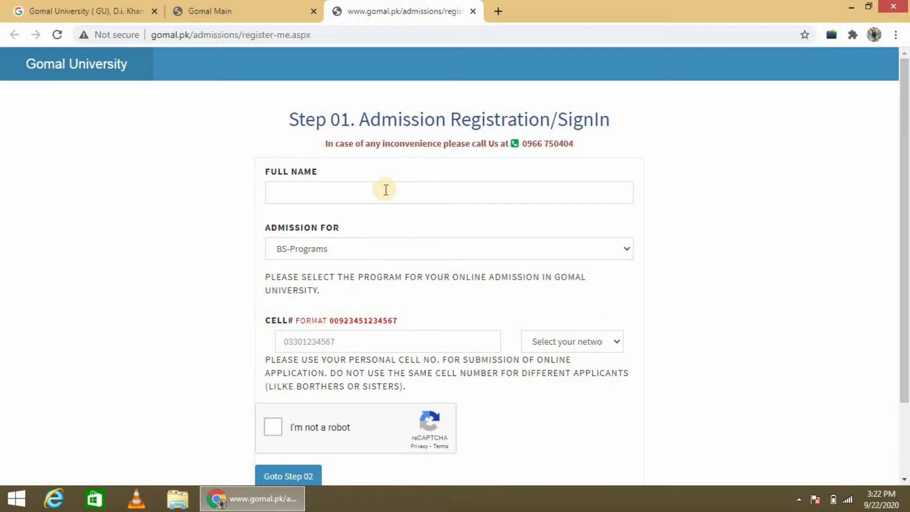
left_click(365, 197)
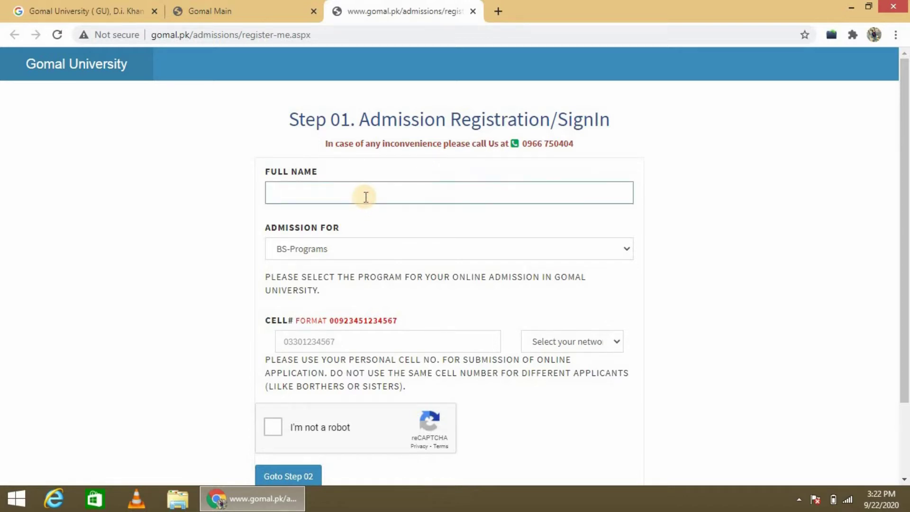
left_click(371, 256)
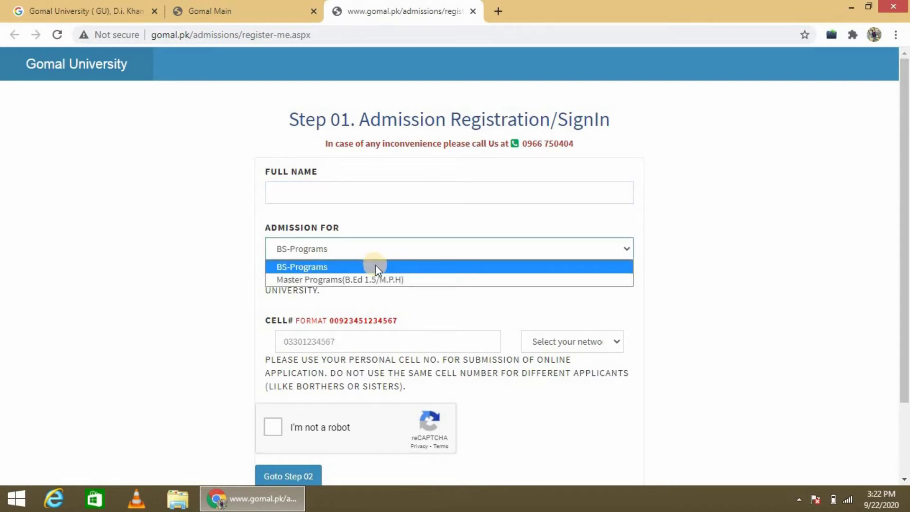
left_click(379, 278)
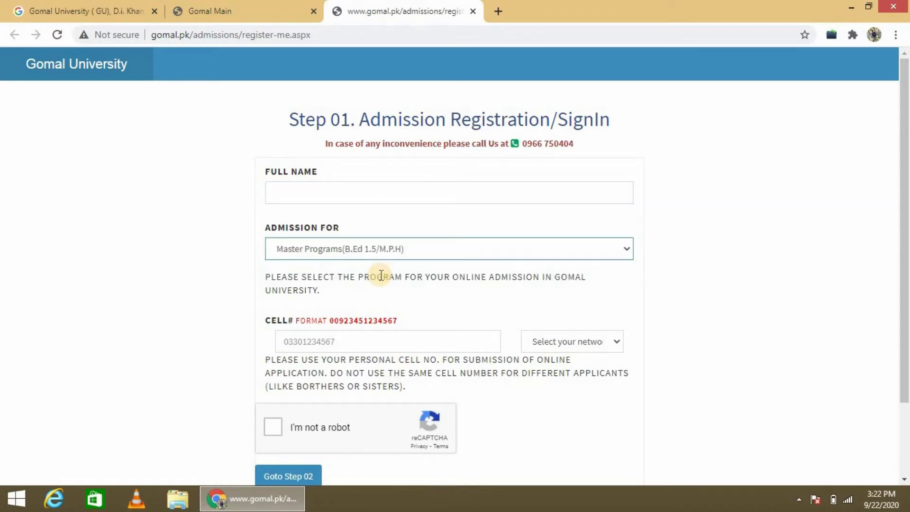
left_click(380, 248)
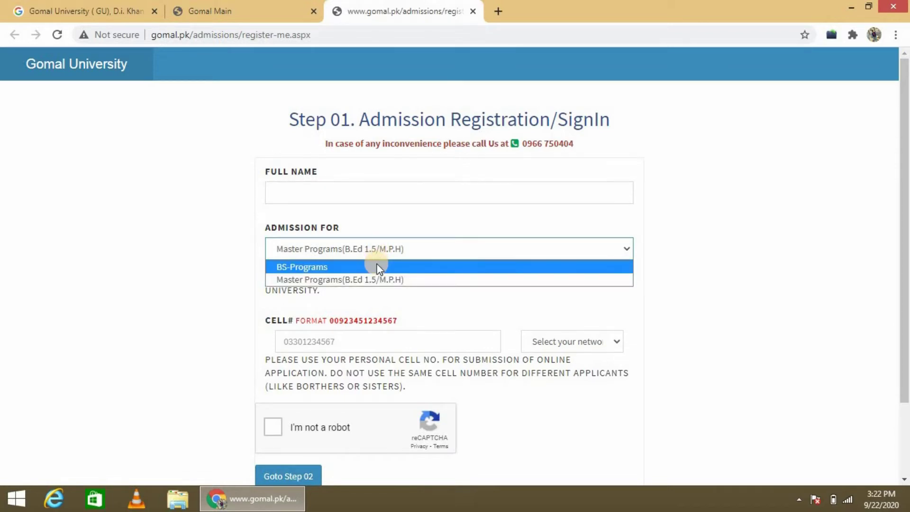
left_click(379, 266)
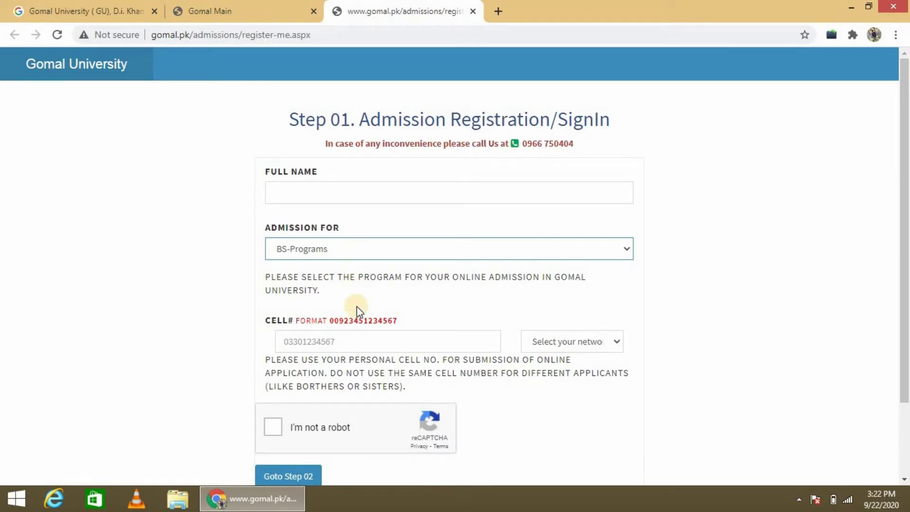
key("Tab")
key("Down")
key("Return")
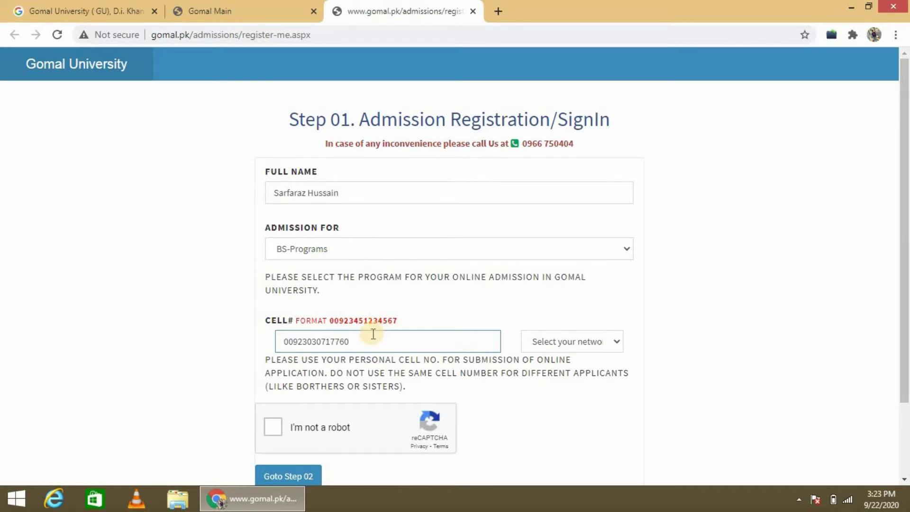
Step: Complete the "I'm not a robot" check and submit the registration to proceed to Step 02
scroll(373, 334, "down", 2)
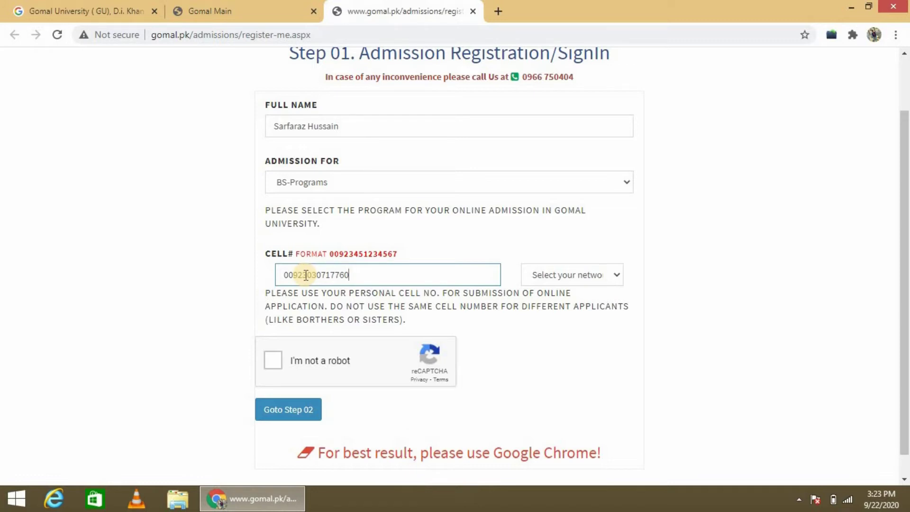
scroll(306, 275, "down", 1)
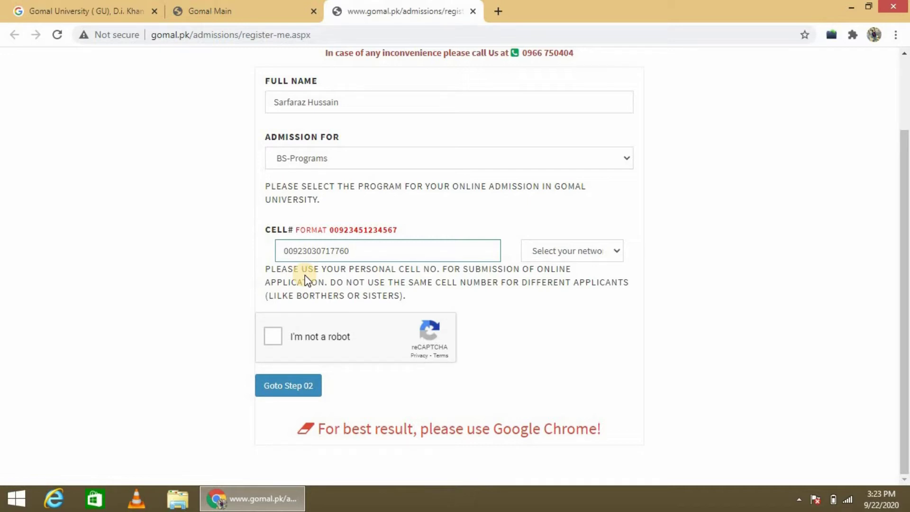
left_click(272, 340)
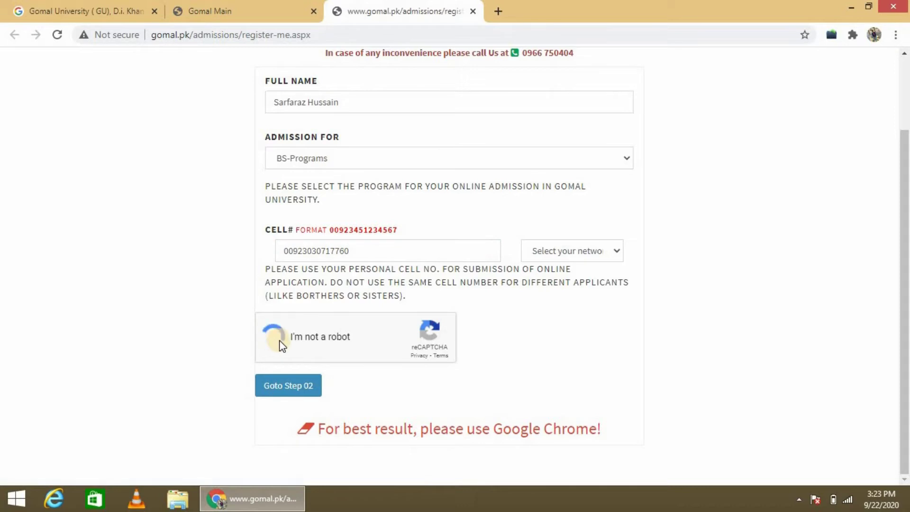
left_click(302, 387)
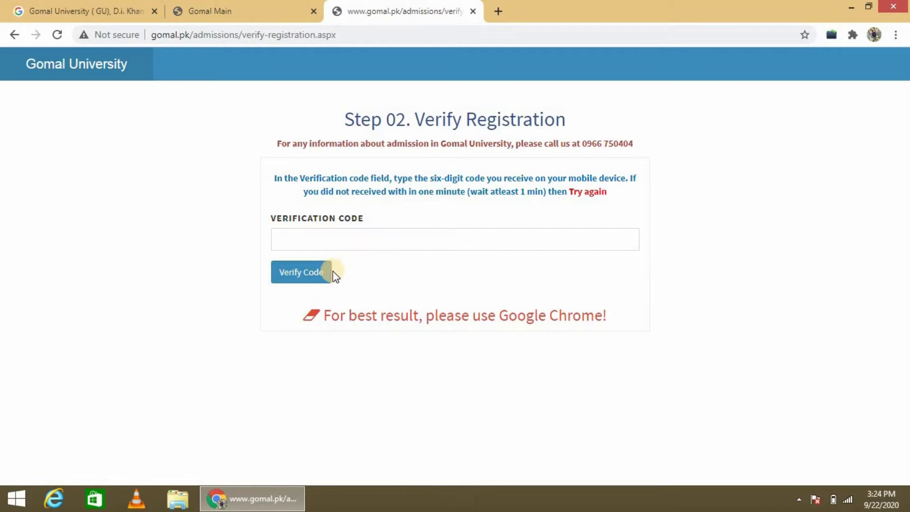
Step: Enter the verification code received by phone and verify the registration
left_click(341, 223)
key("ctrl+v")
left_click(292, 274)
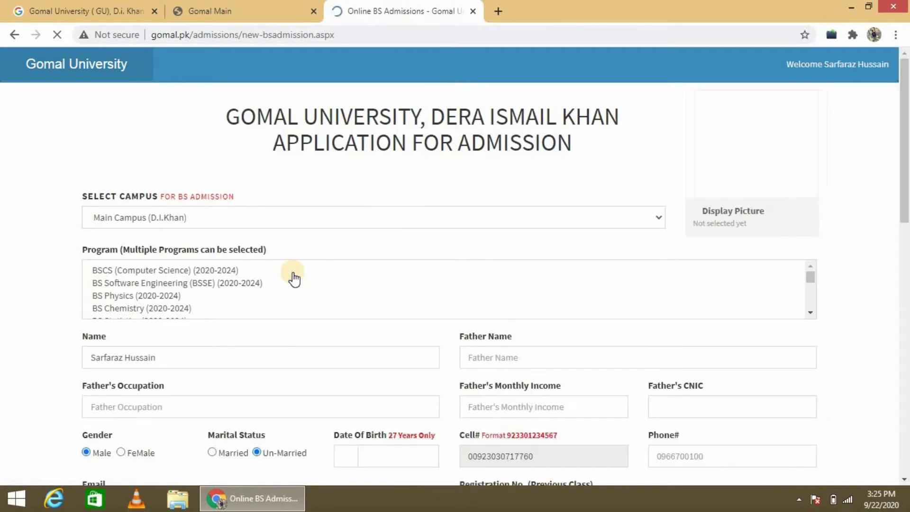
Step: Look through the admission application form, from campus and personal details down to the academic and entry test records
scroll(344, 255, "down", 1)
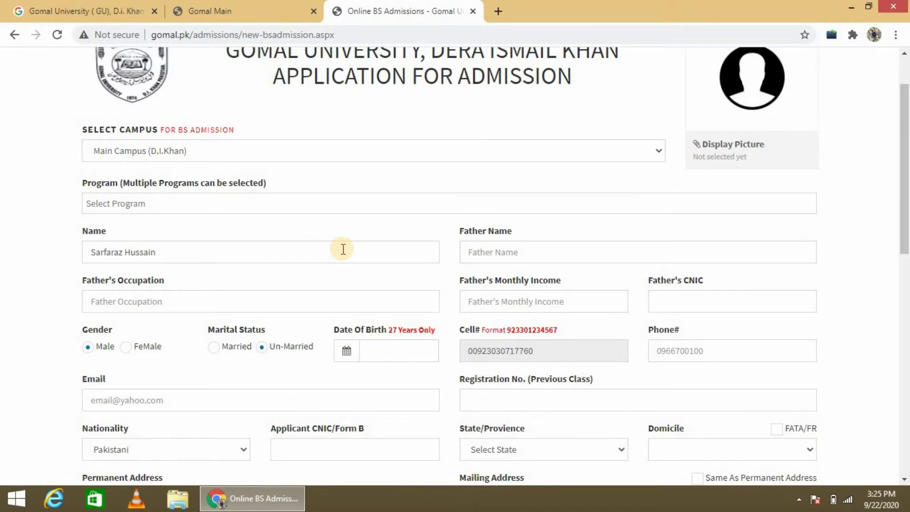
scroll(343, 248, "down", 9)
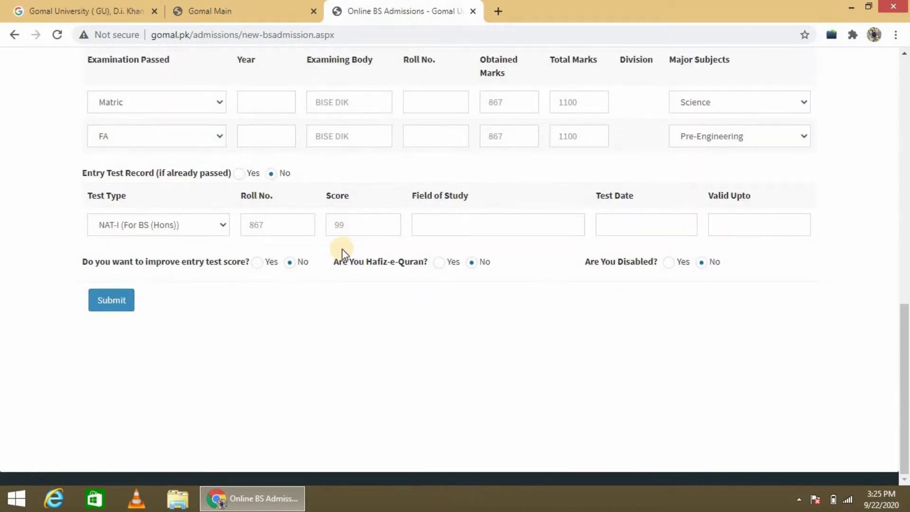
scroll(343, 252, "up", 10)
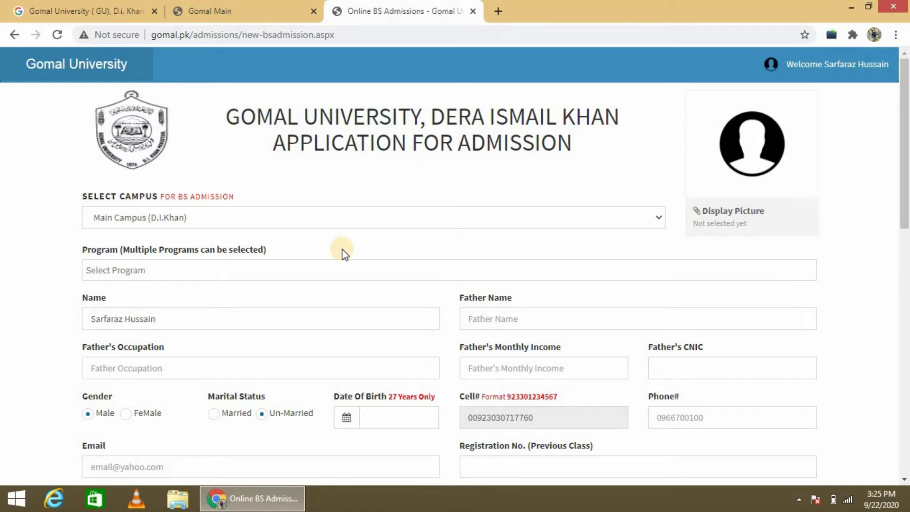
scroll(343, 251, "down", 1)
scroll(343, 249, "down", 1)
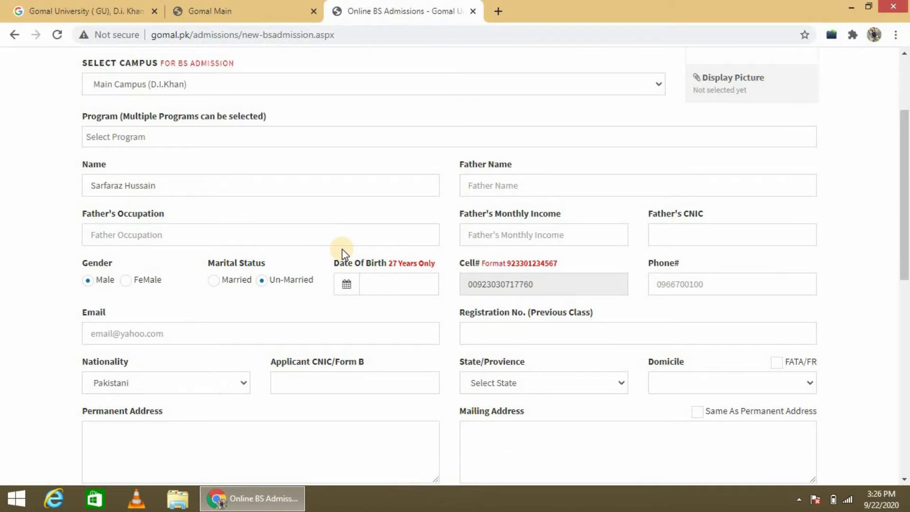
scroll(343, 251, "up", 2)
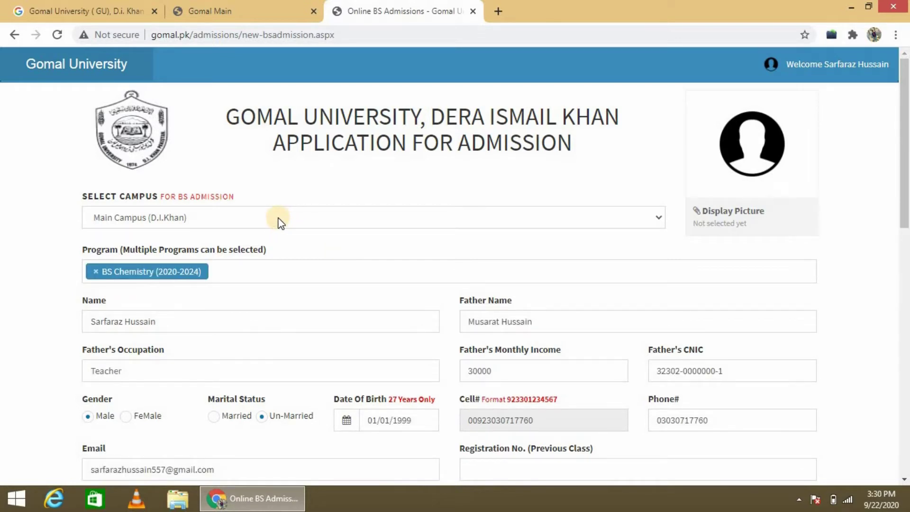
Step: Check the available campuses, keeping Main Campus (D.I.Khan), and add BS Physics (2020-2024) to the selected programs
left_click(280, 222)
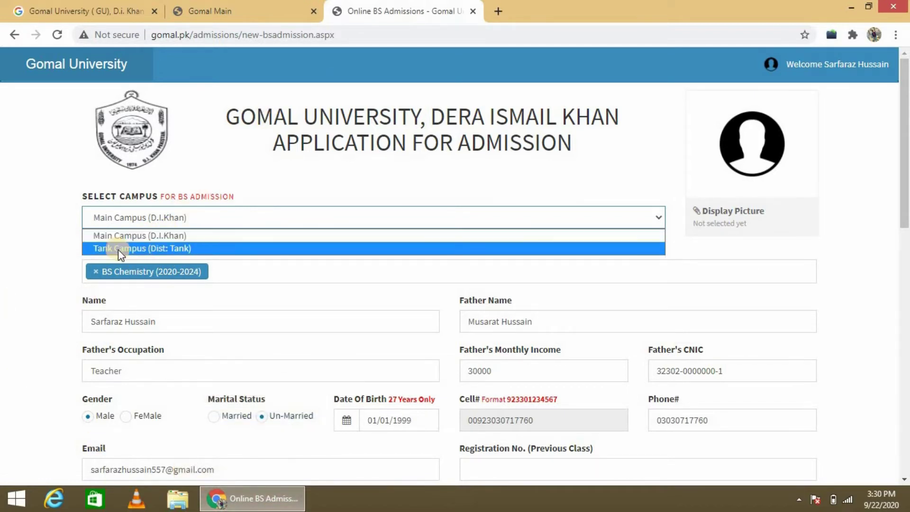
left_click(297, 264)
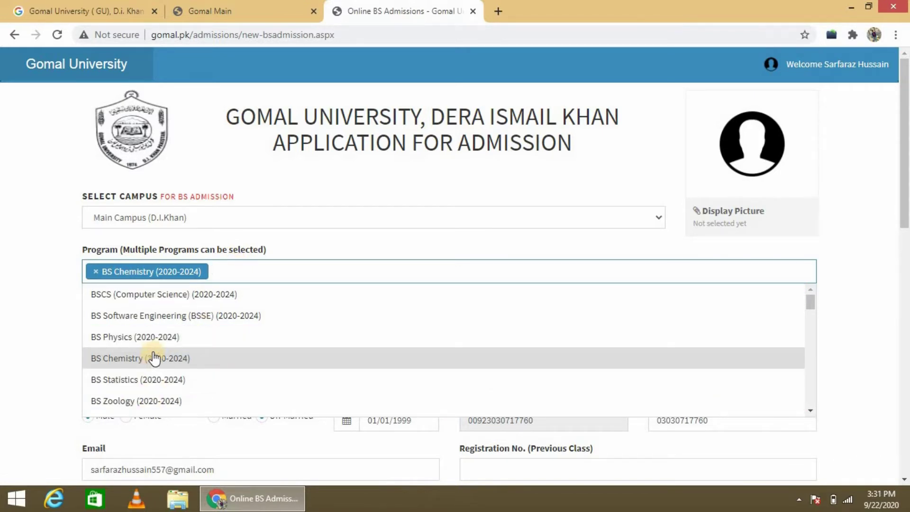
left_click(157, 337)
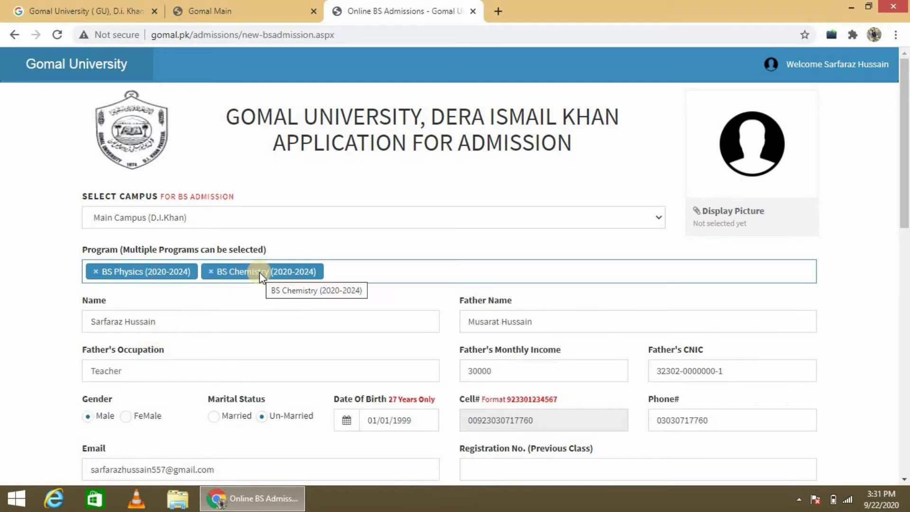
left_click(343, 273)
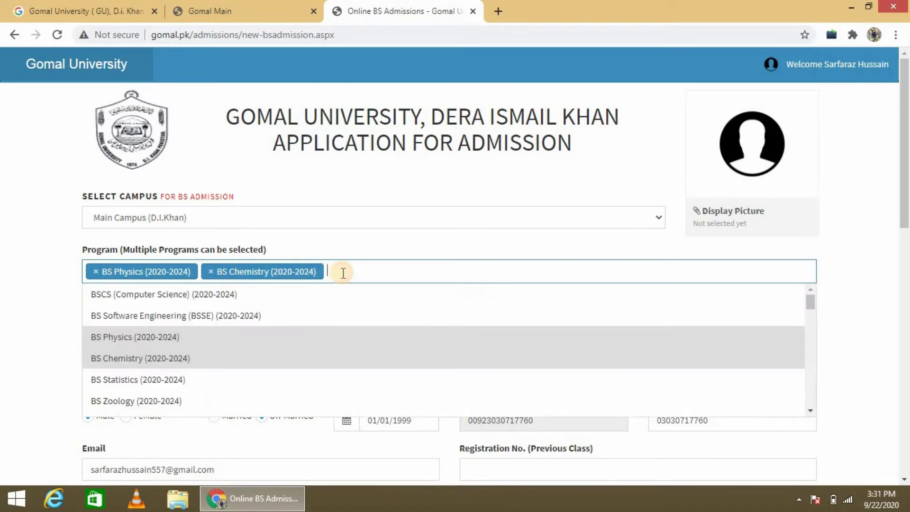
left_click(343, 273)
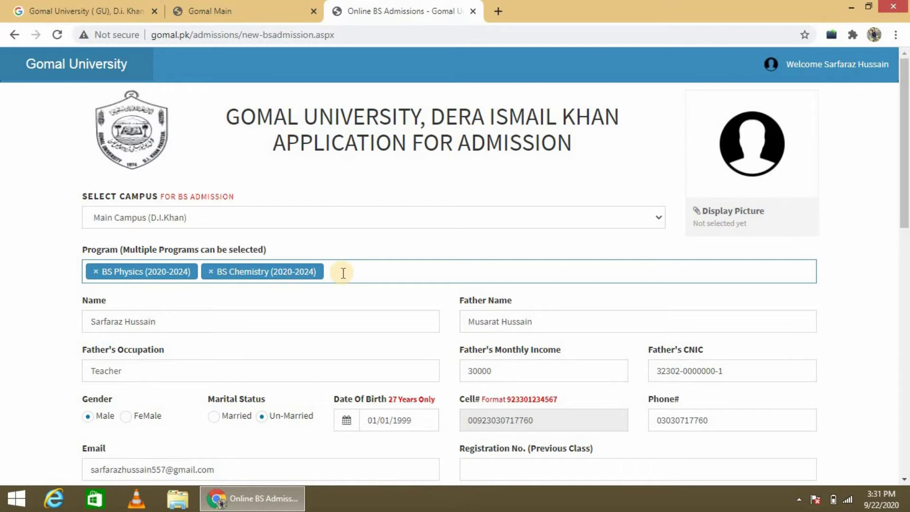
Step: Review the applicant's personal details and switch the marital status to Married and back to Un-Married
scroll(343, 274, "down", 1)
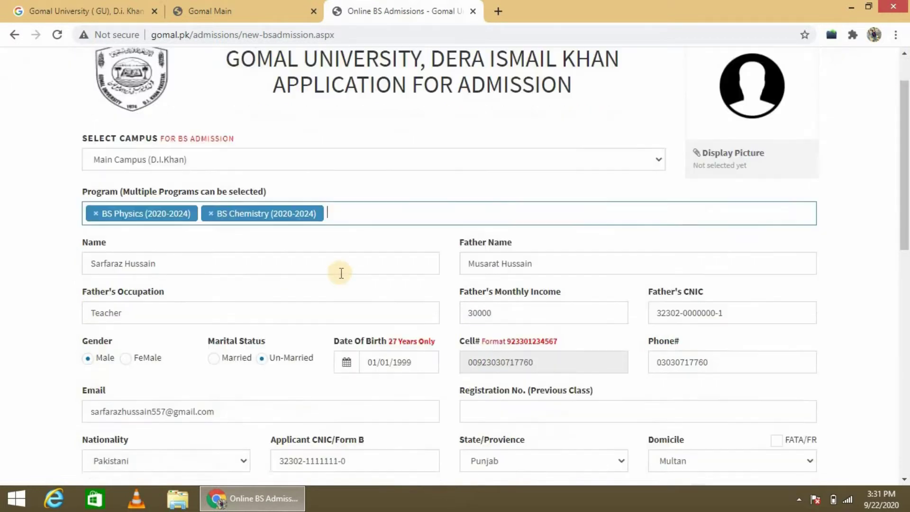
scroll(340, 274, "down", 1)
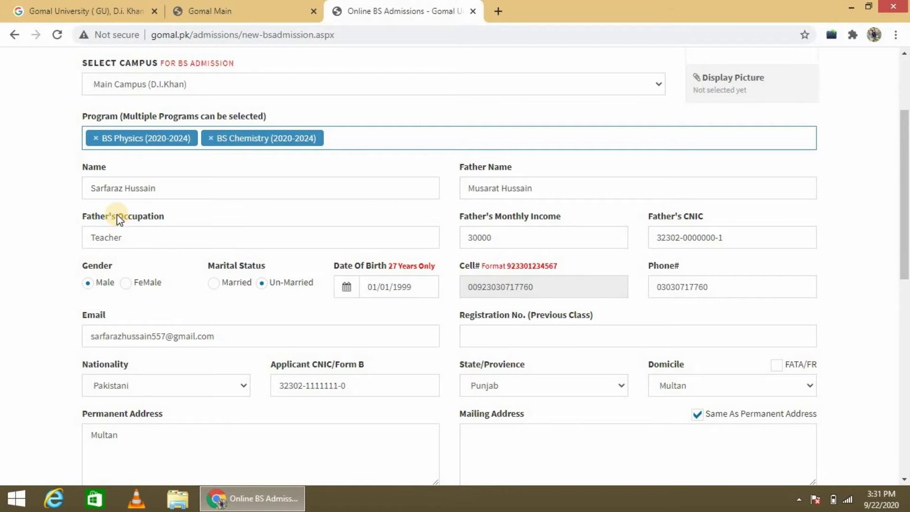
scroll(117, 220, "down", 1)
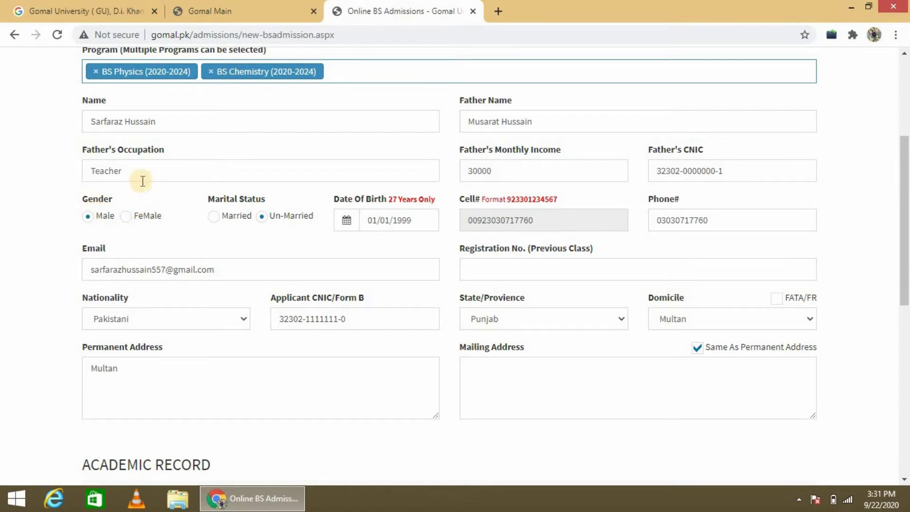
left_click(213, 219)
left_click(261, 221)
Step: Clear the optional phone number from the applicant's contact details
scroll(540, 190, "down", 1)
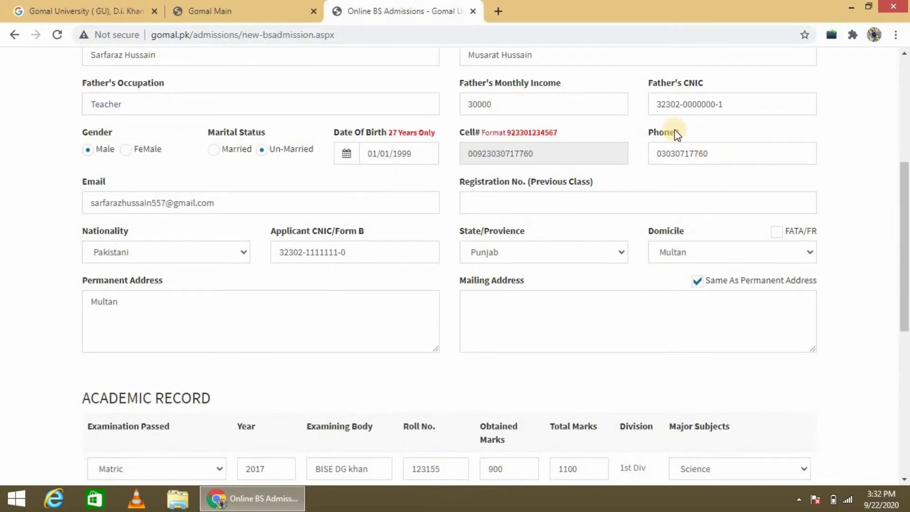
double_click(710, 153)
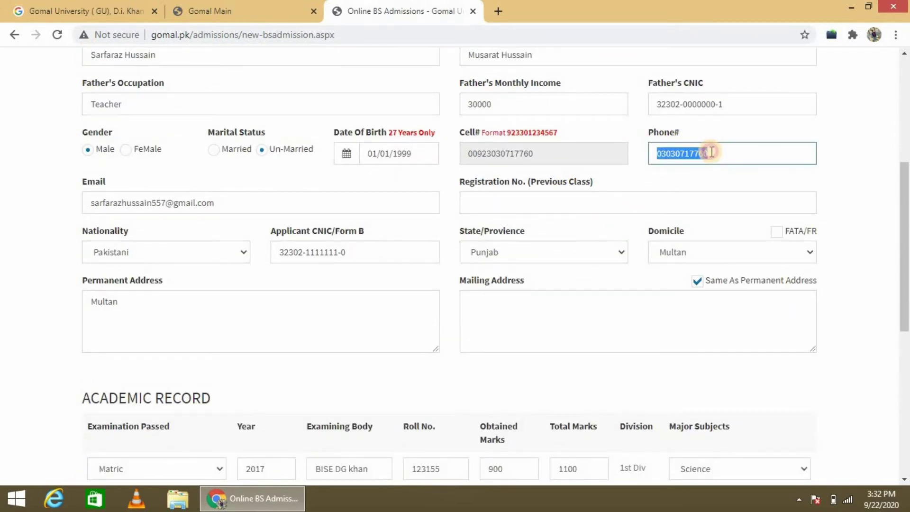
key("BackSpace")
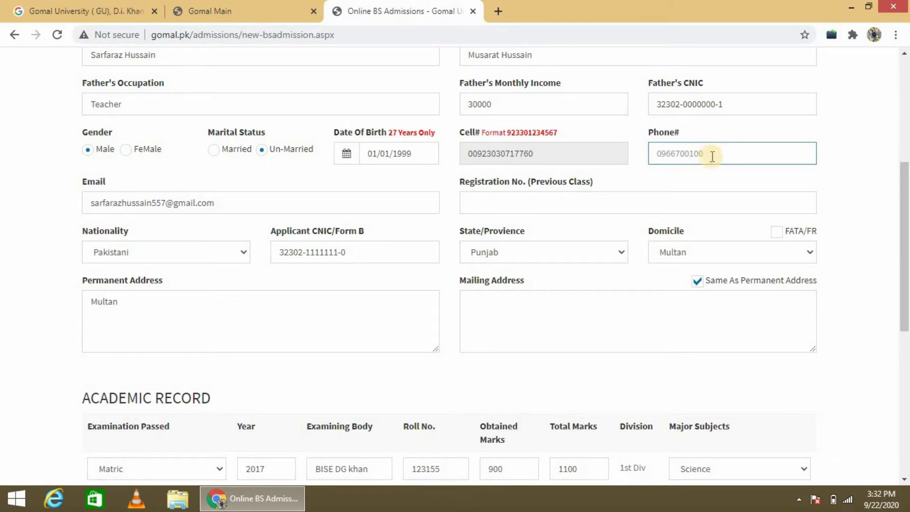
scroll(368, 183, "down", 1)
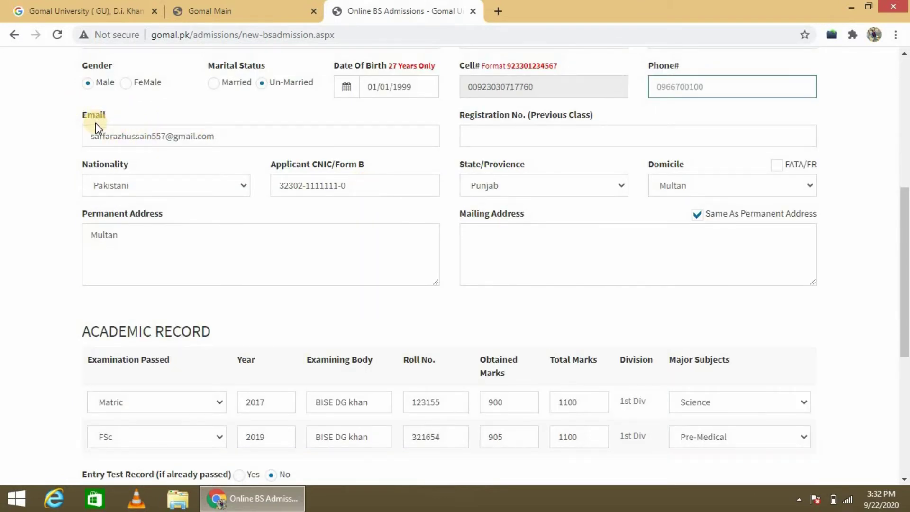
scroll(95, 124, "up", 1)
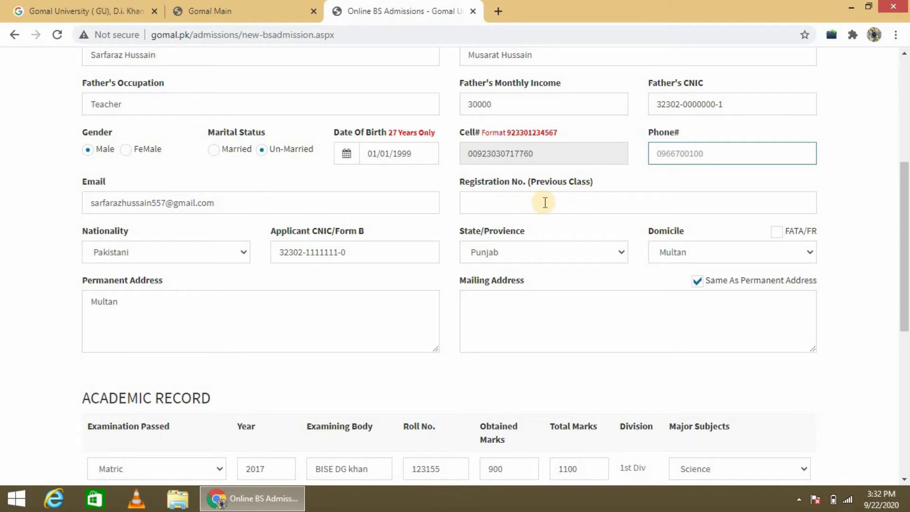
scroll(538, 203, "down", 1)
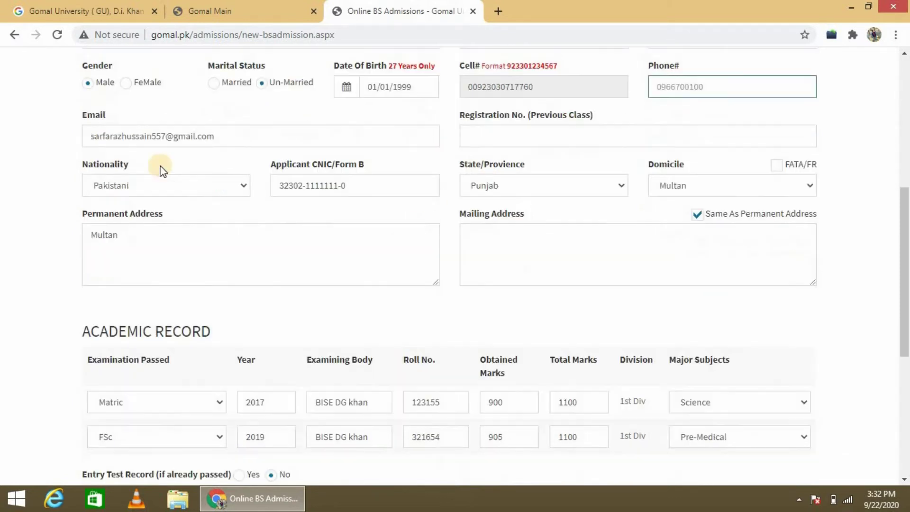
Step: Check the available nationality and state/province options, keeping Pakistani and Punjab
left_click(182, 189)
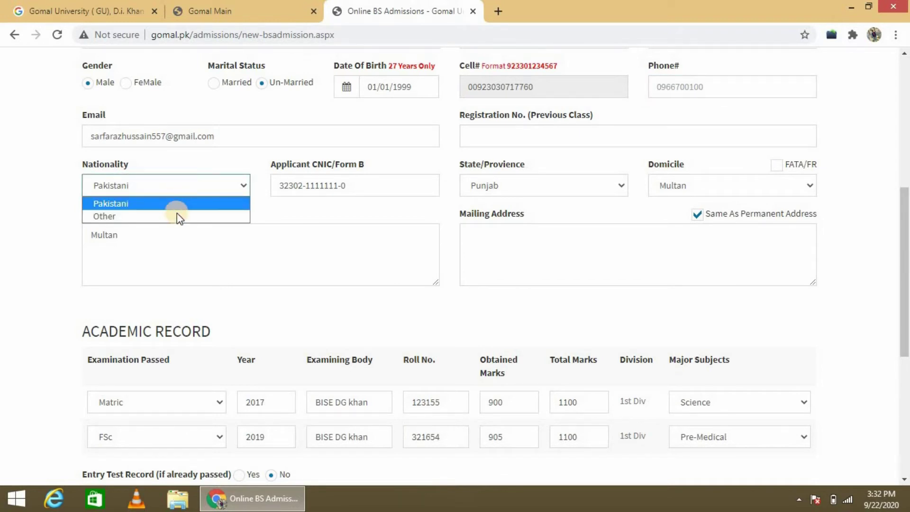
left_click(338, 186)
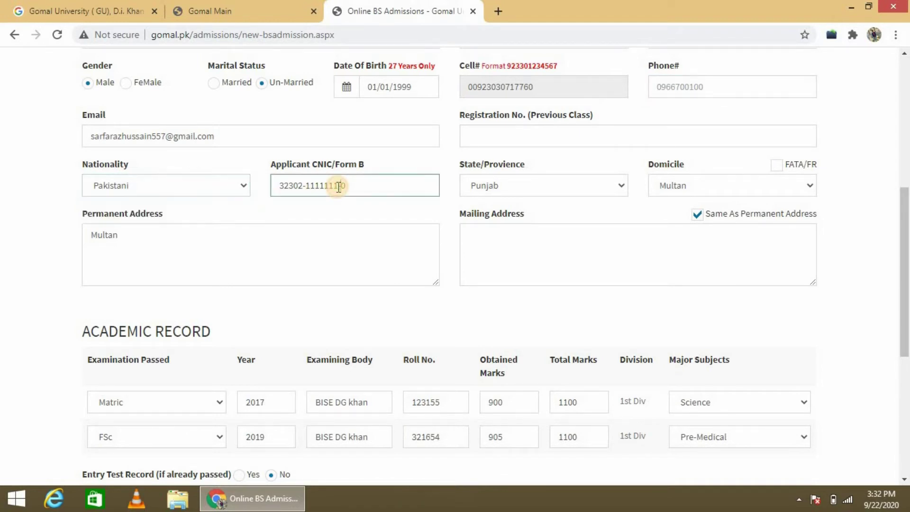
left_click(565, 186)
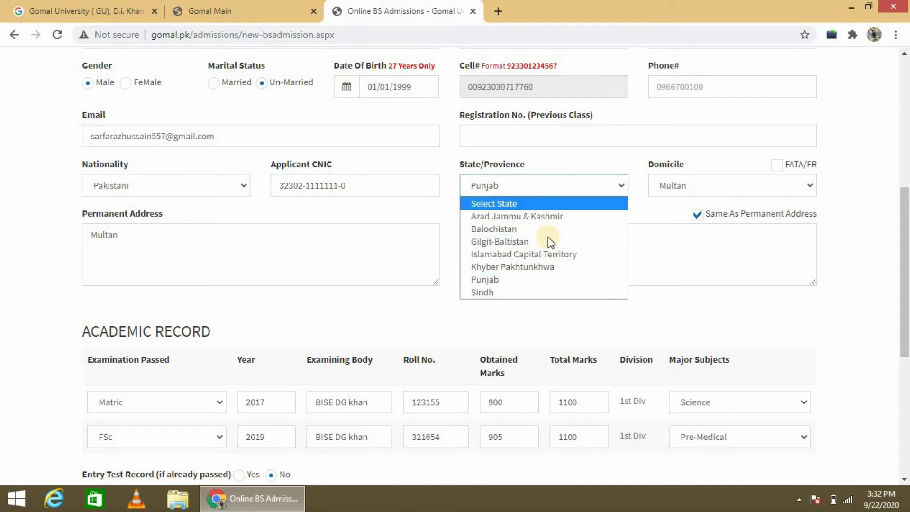
left_click(542, 183)
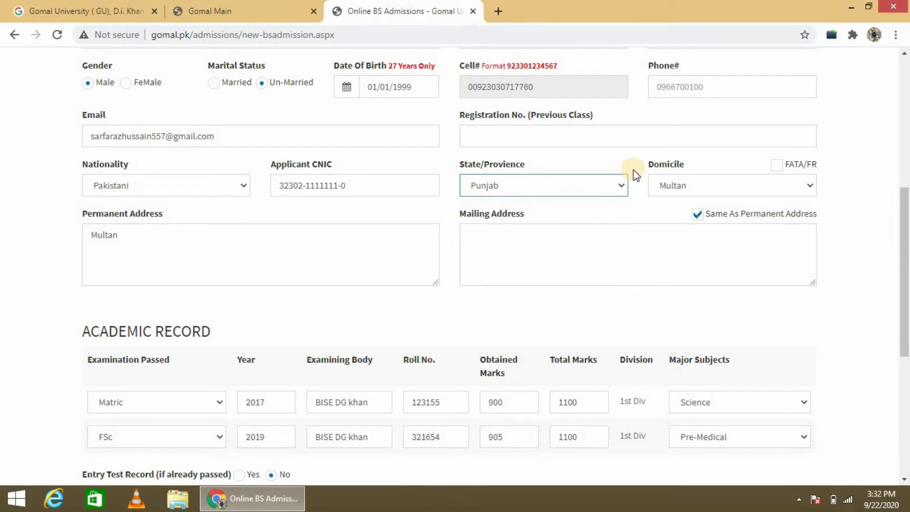
Step: Set the applicant's domicile to Khanewal
left_click(683, 182)
key("Down")
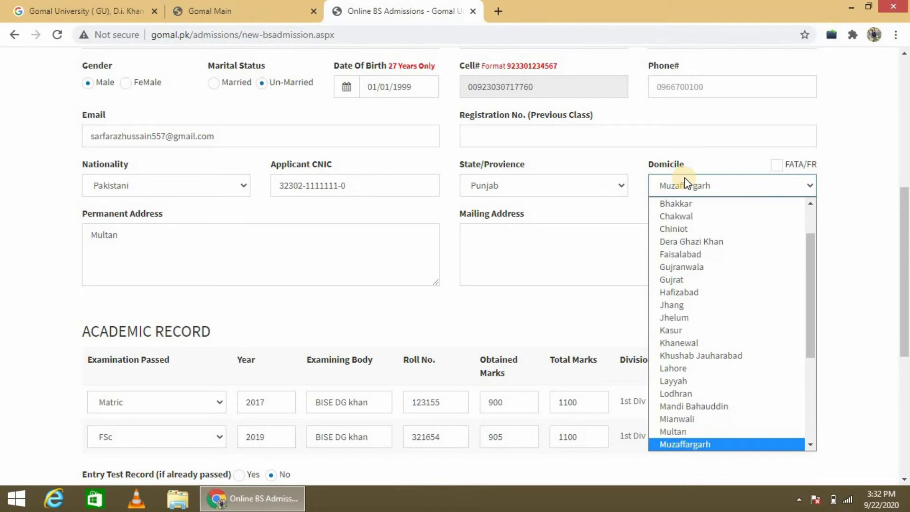
scroll(701, 374, "up", 1)
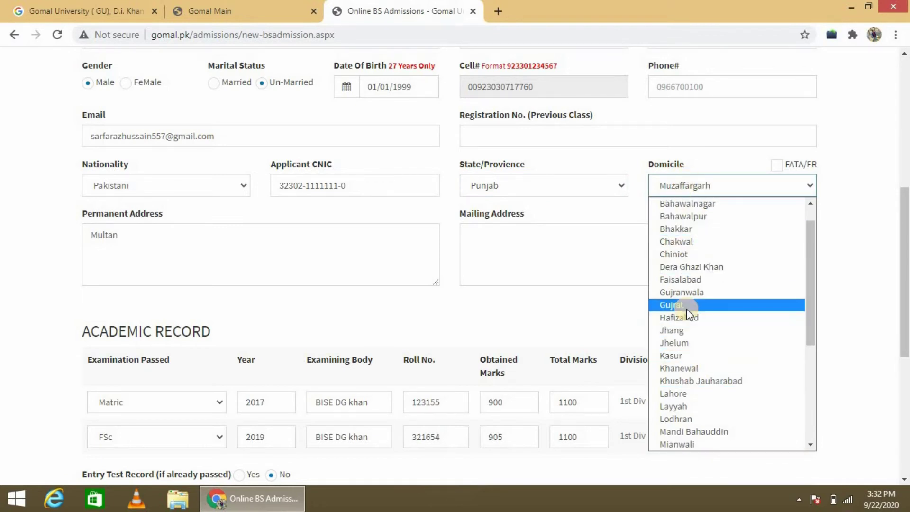
key("m")
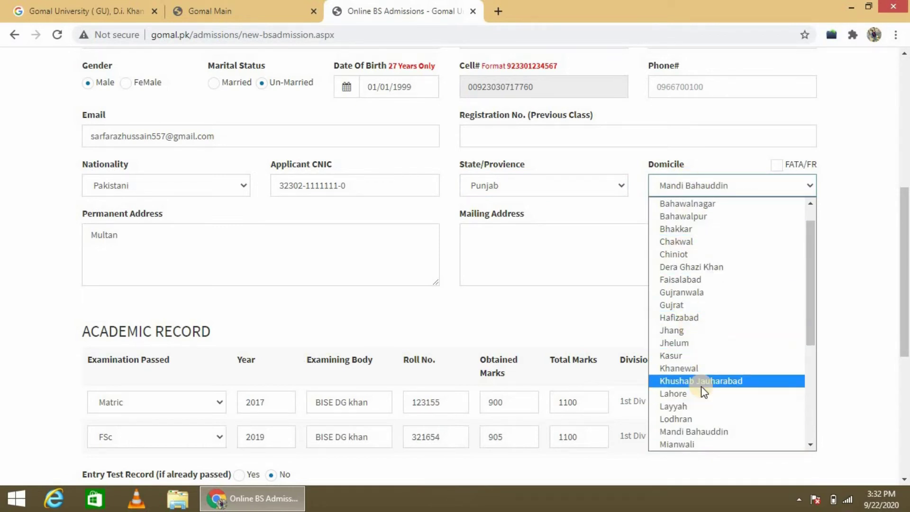
left_click(684, 367)
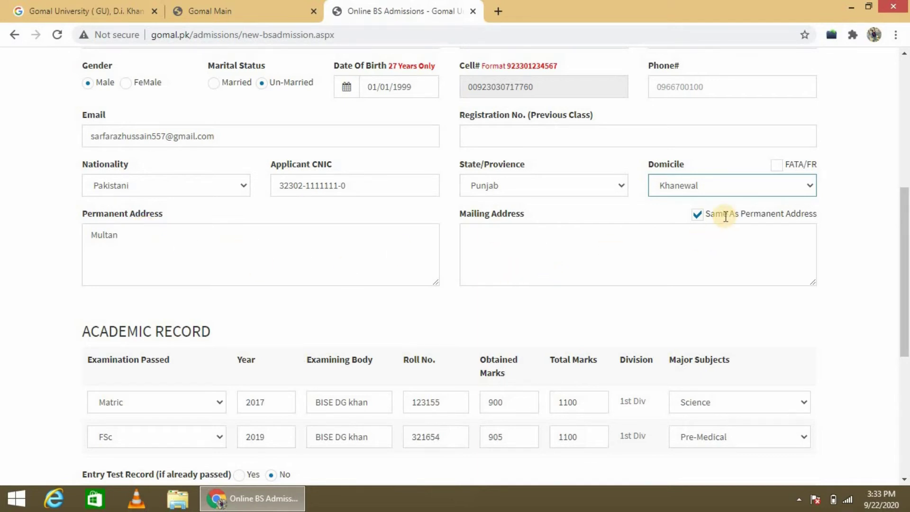
Step: Check the examination and major subject options in the first academic record row, keeping Matric and Science
scroll(662, 234, "down", 1)
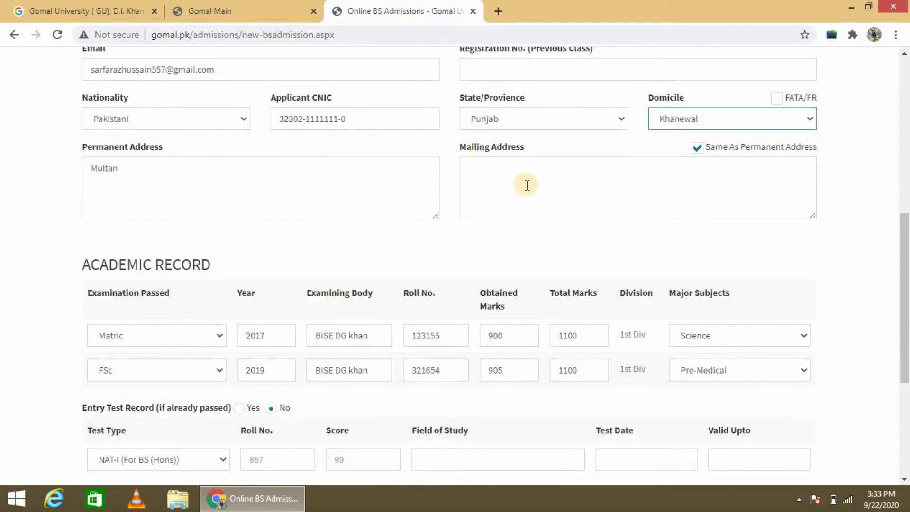
scroll(525, 184, "down", 1)
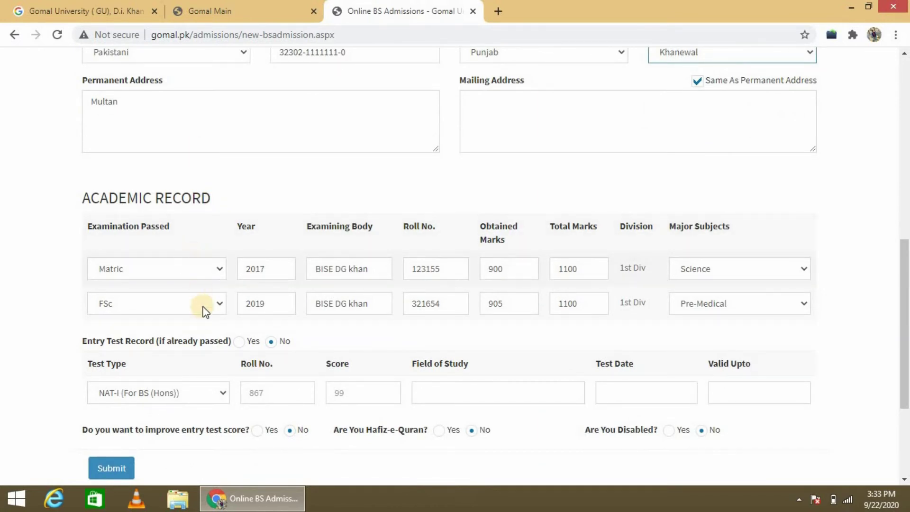
left_click(212, 277)
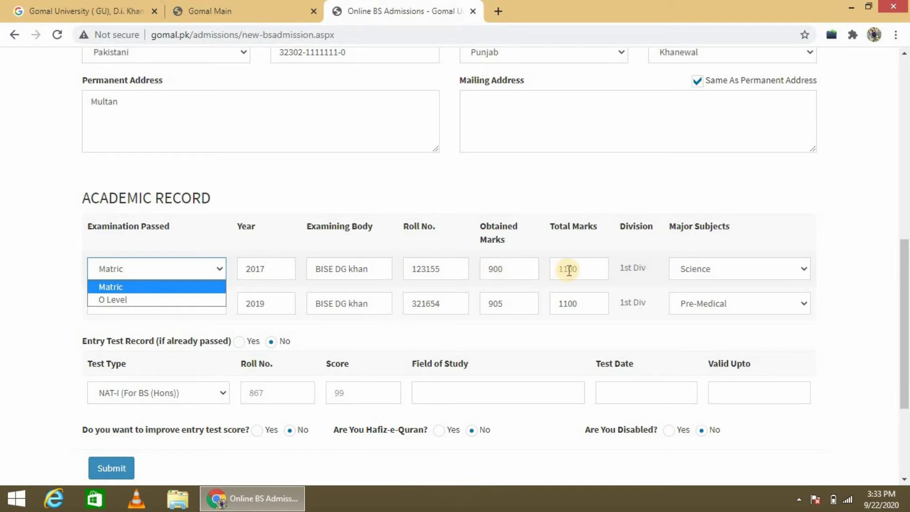
left_click(707, 269)
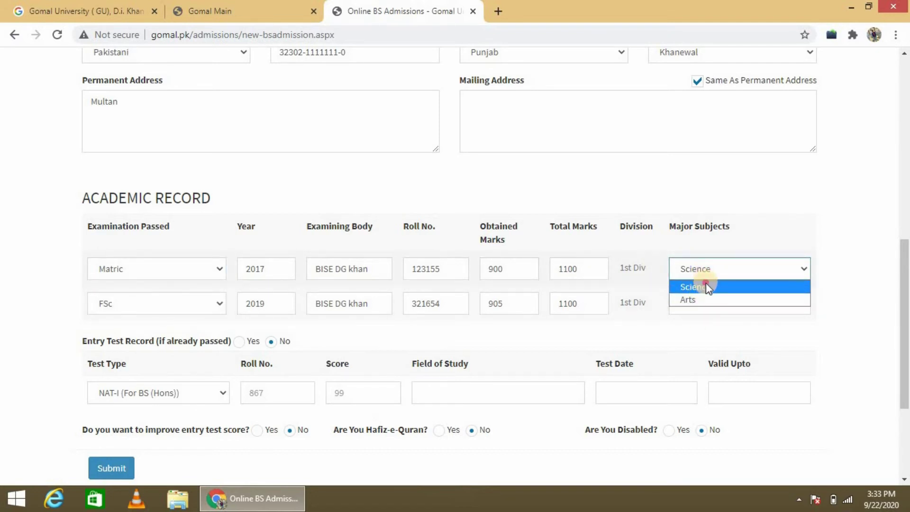
left_click(705, 286)
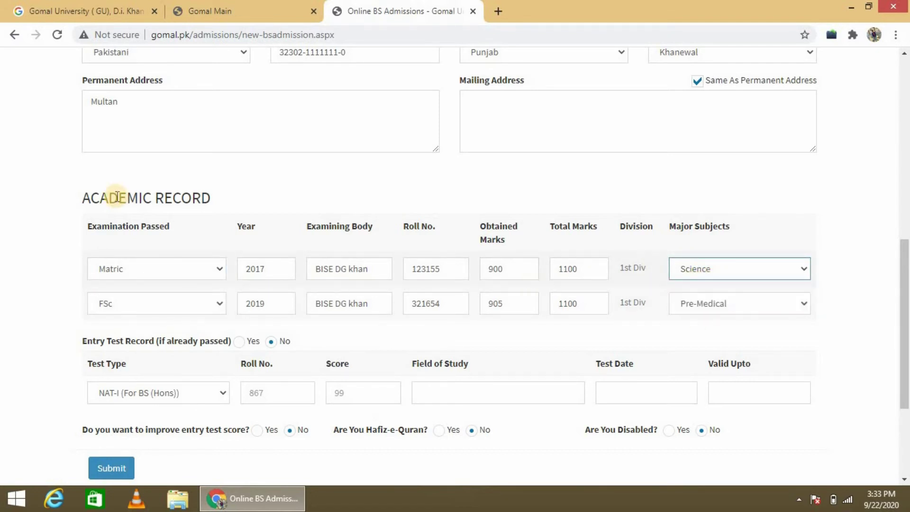
Step: Check the examination and major subject options in the second academic record row, keeping FSc and Pre-Medical
left_click(138, 312)
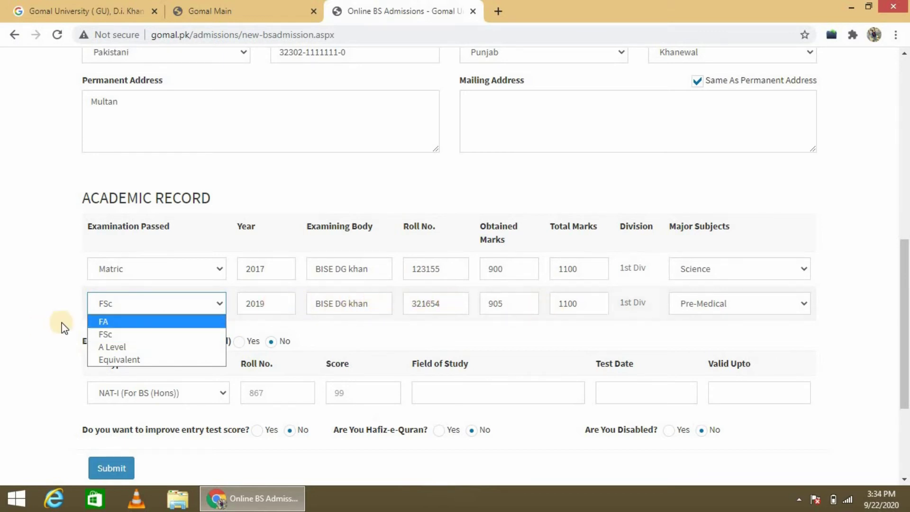
left_click(121, 305)
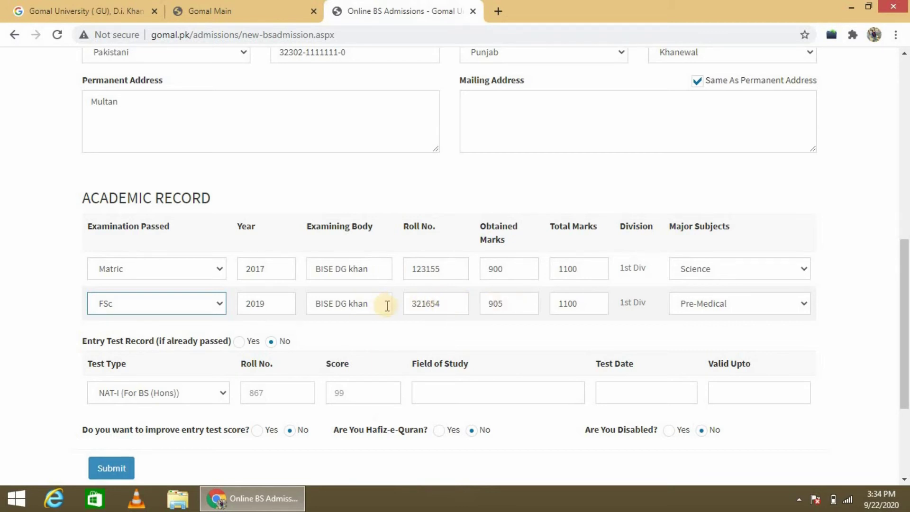
left_click(715, 306)
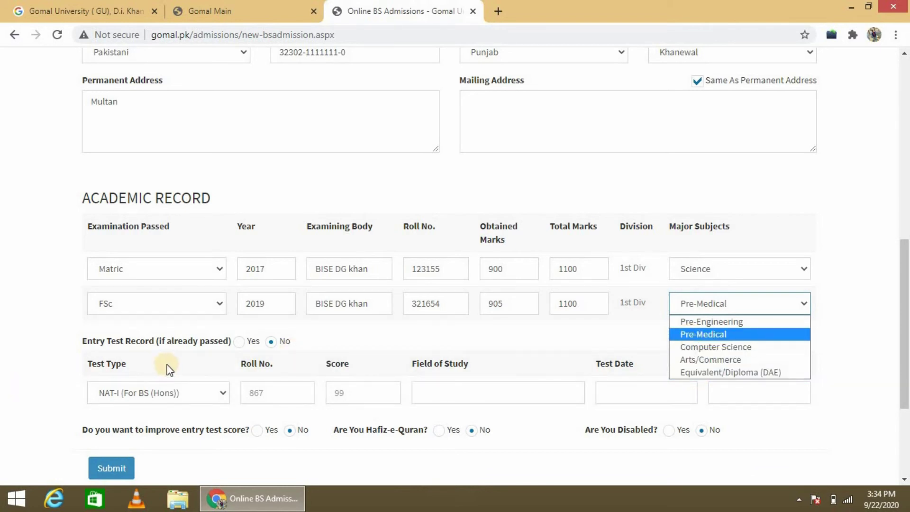
Step: Answer No for the entry test record and for improving the entry test score, and submit the application
scroll(167, 365, "down", 2)
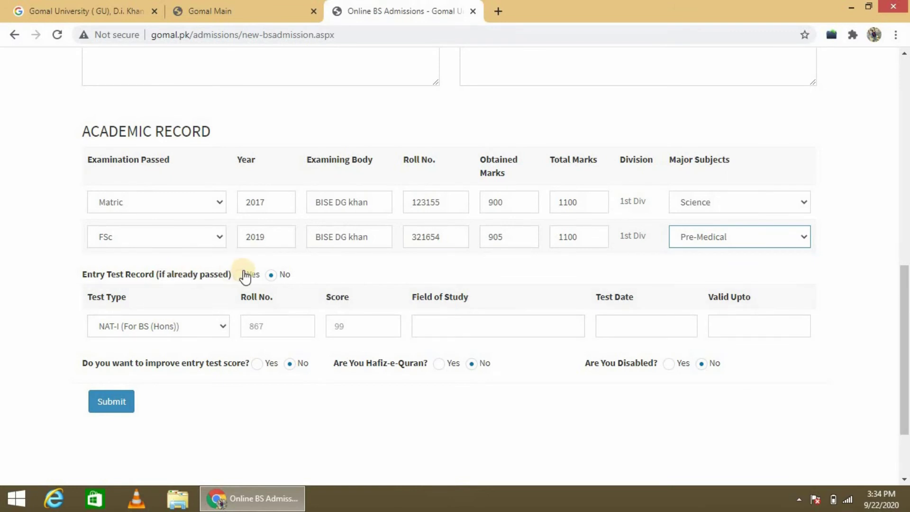
left_click(239, 275)
left_click(271, 276)
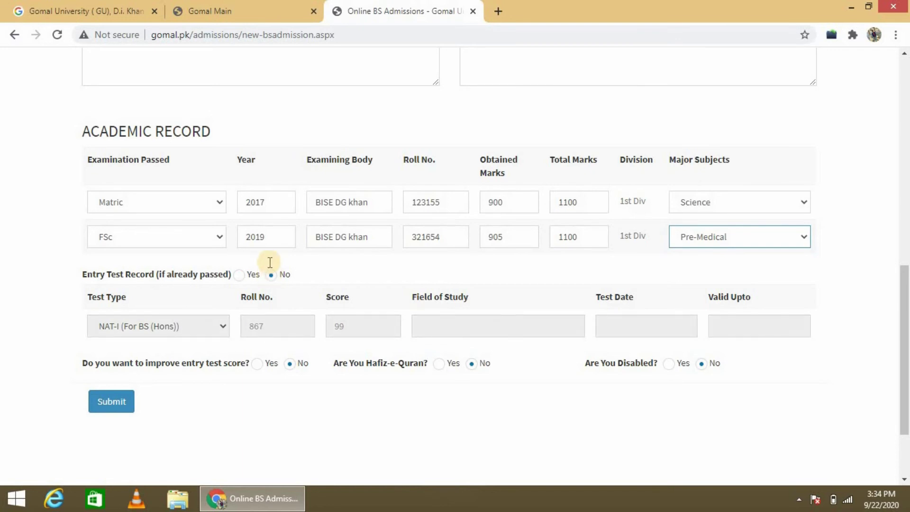
scroll(270, 262, "down", 2)
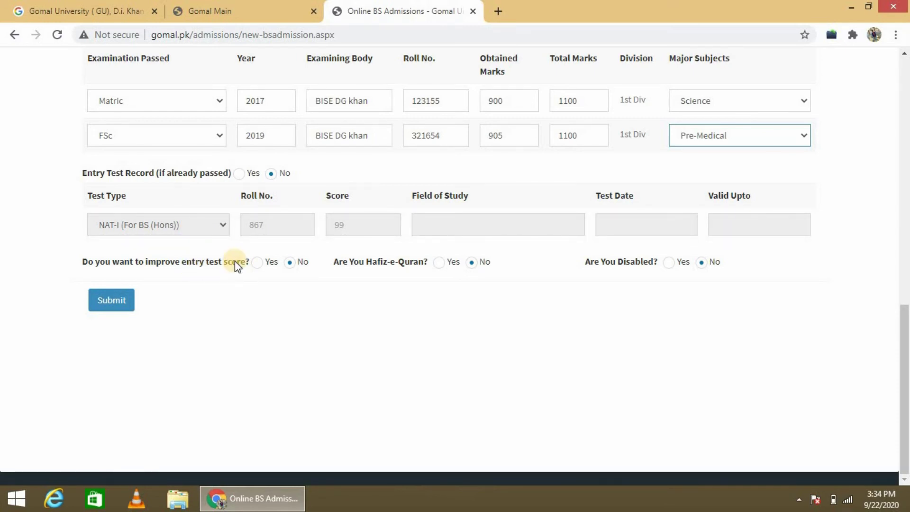
left_click(289, 262)
left_click(114, 304)
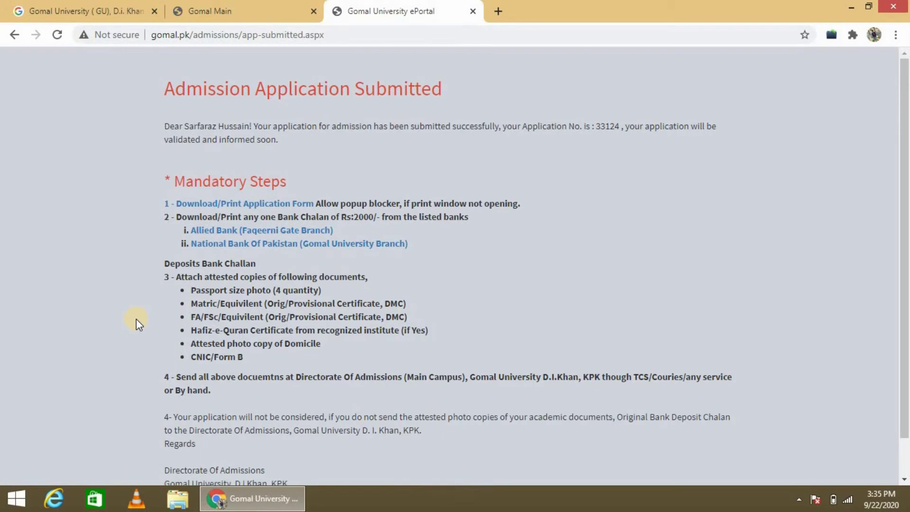
Step: Open the printable application form from the mandatory steps and look it over
left_click(223, 205)
left_click(531, 15)
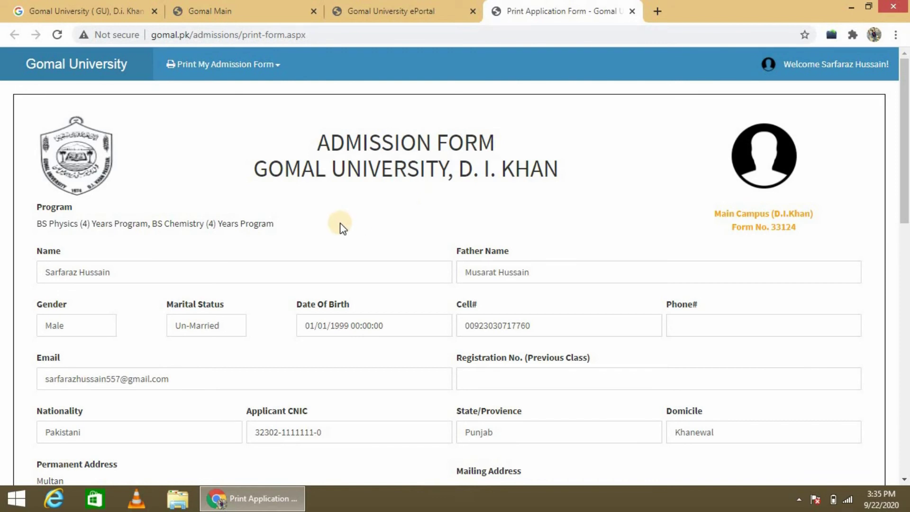
scroll(340, 225, "down", 1)
scroll(349, 81, "up", 1)
left_click(355, 11)
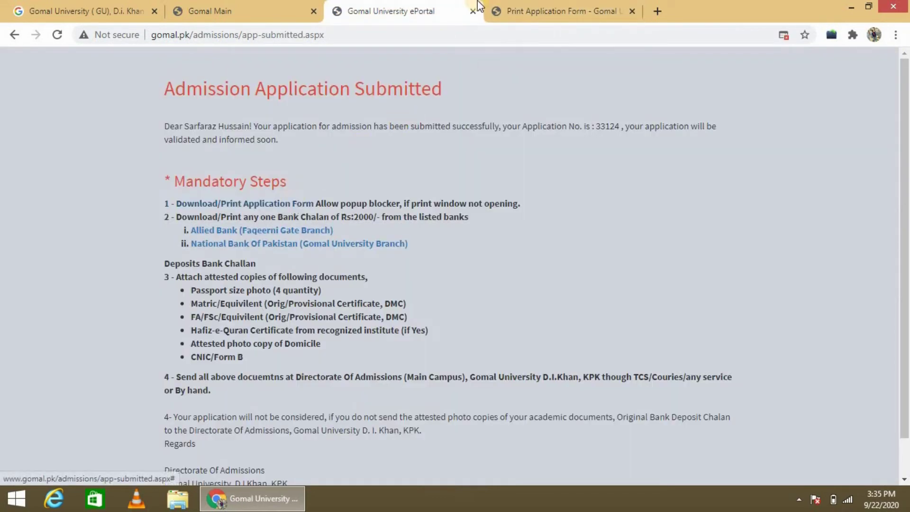
left_click(536, 6)
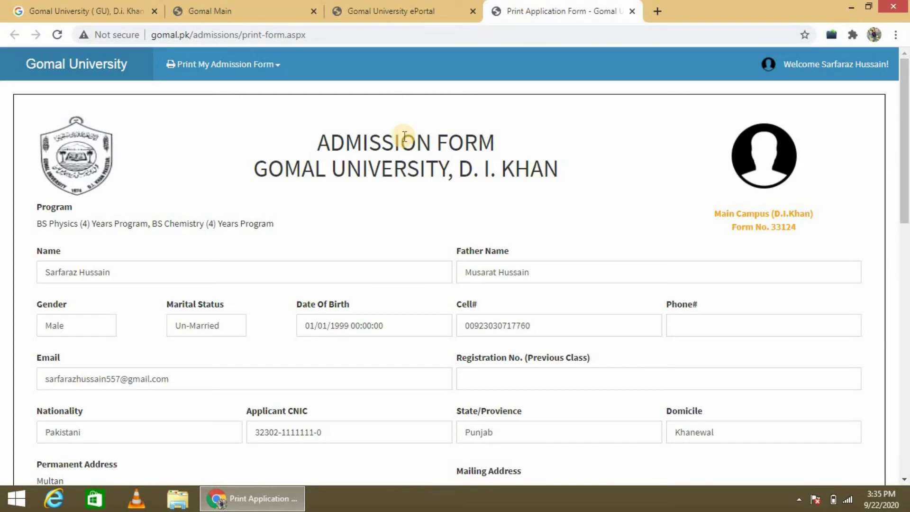
Step: Print the admission form to PDF and save it in Downloads as "Print Application Form - Gomal University D I Khan"
key("ctrl+p")
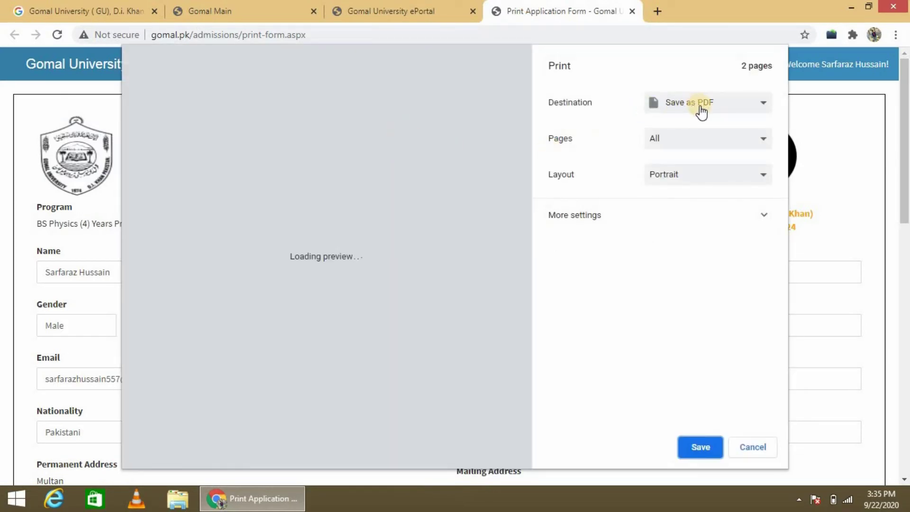
left_click(701, 108)
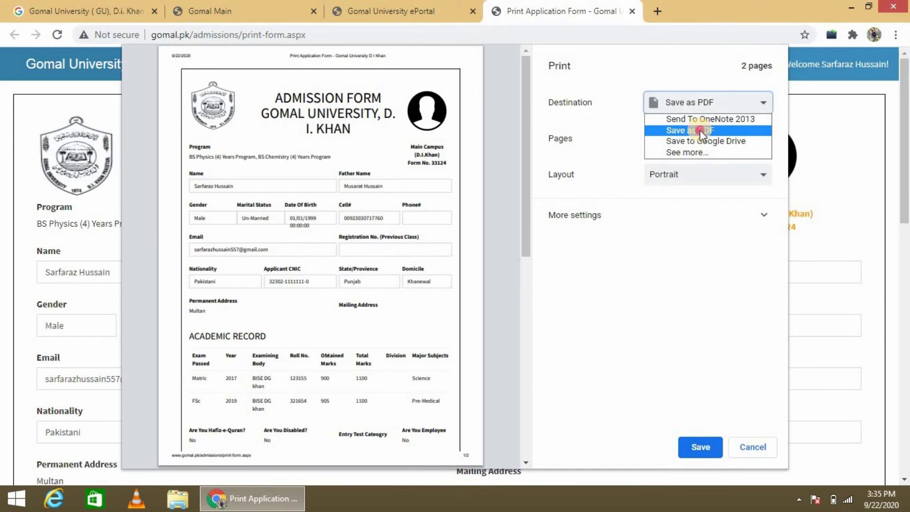
left_click(700, 130)
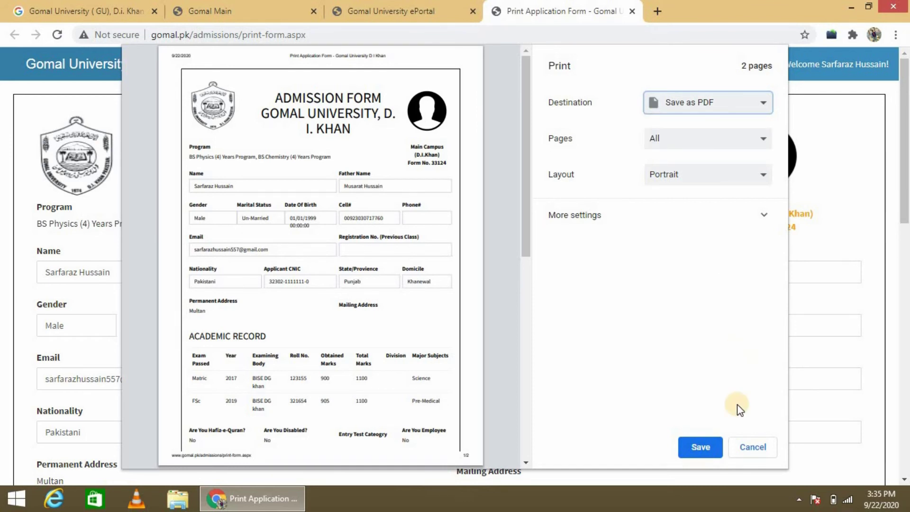
left_click(695, 447)
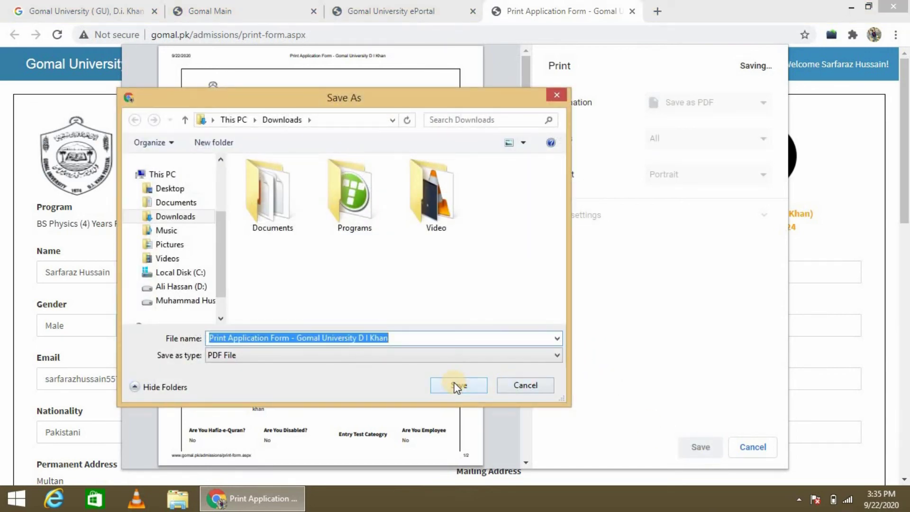
left_click(455, 386)
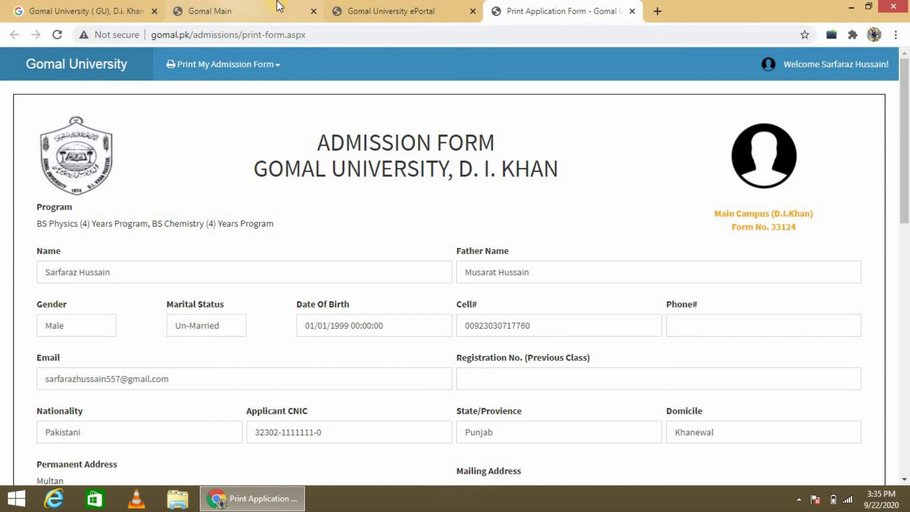
Step: Return to the application submitted page and highlight the bank chalan amount in the mandatory steps
left_click(408, 6)
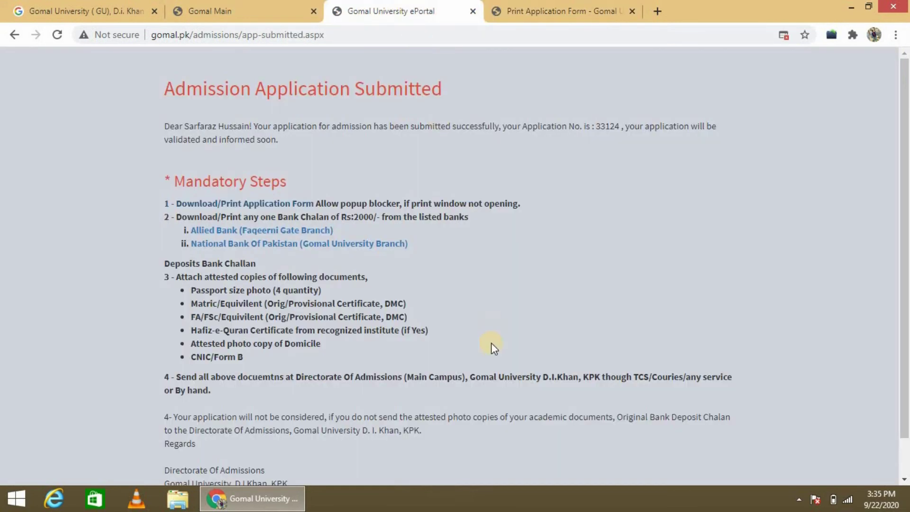
scroll(491, 342, "down", 1)
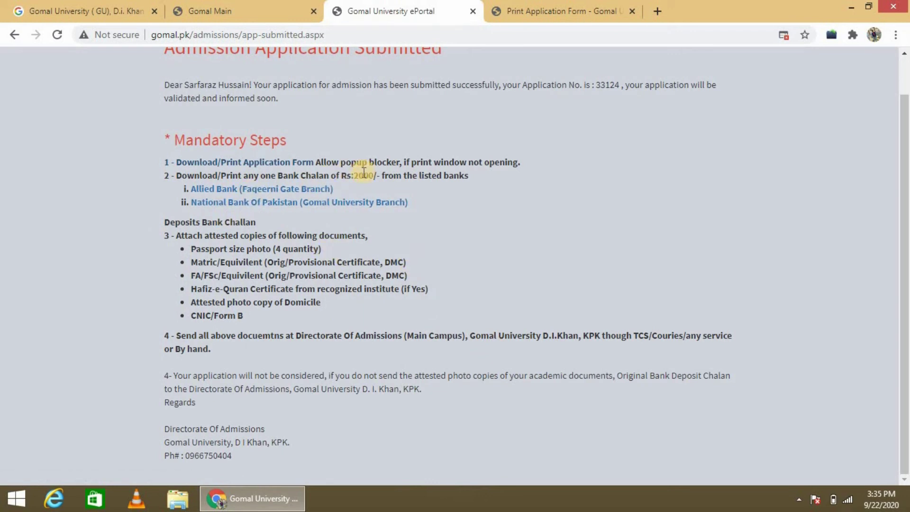
left_click_drag(355, 174, 371, 173)
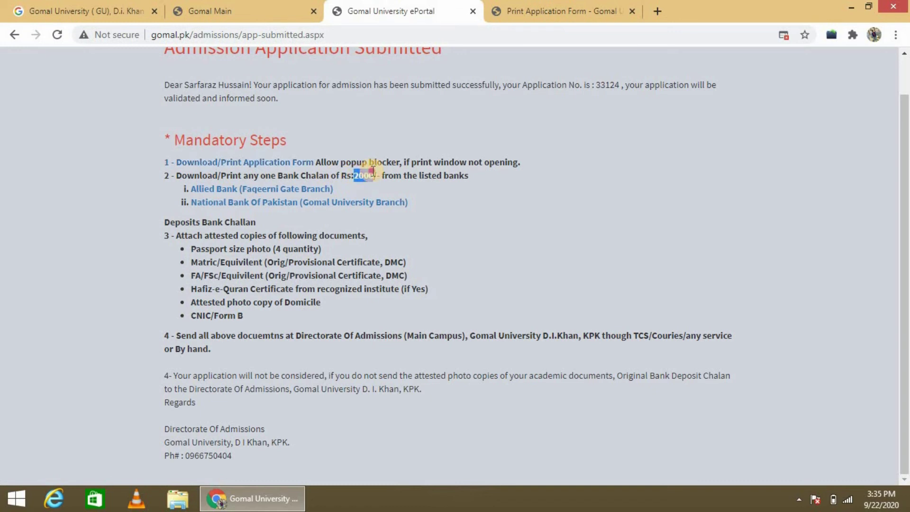